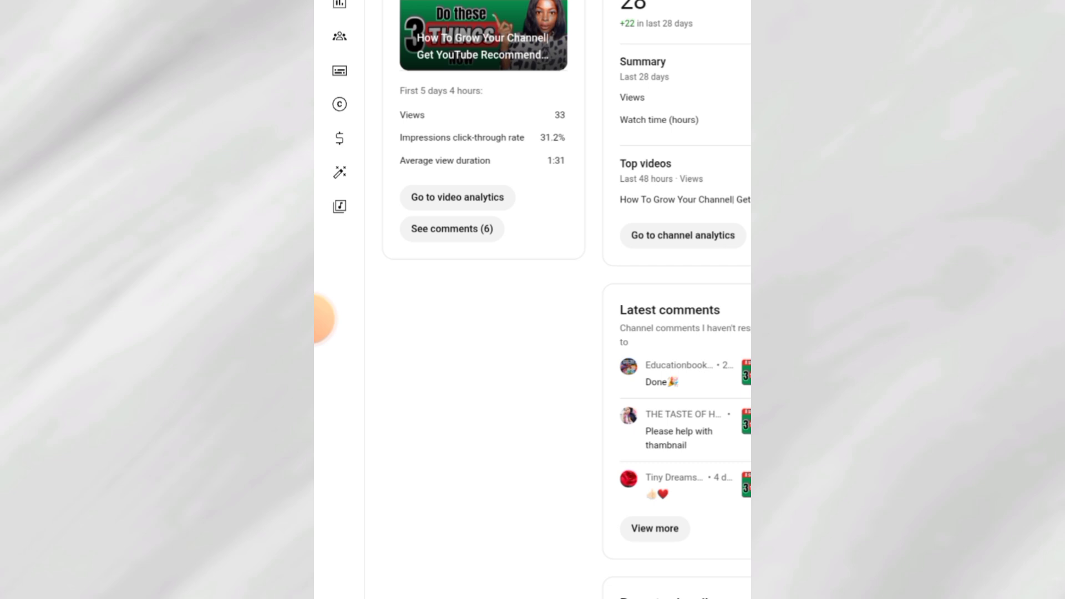
Add channel keywords 'How to grow your channel', 'Get 1000 subscribers fast' and 'Best secrets to grow your channel'
scroll(555, 300, down, 10)
scroll(555, 299, up, 10)
scroll(555, 299, down, 10)
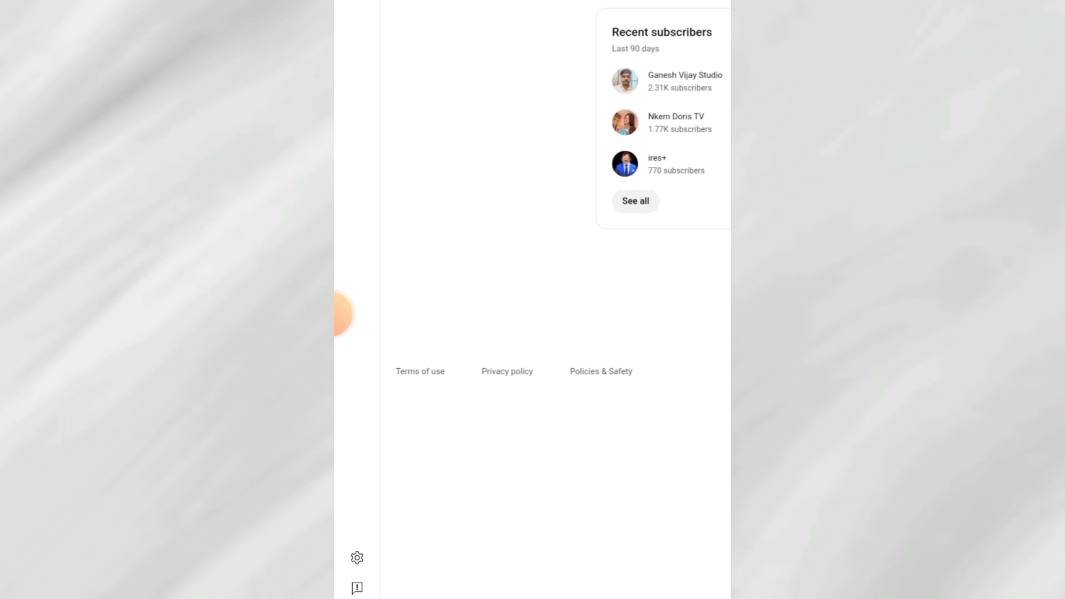
click(357, 557)
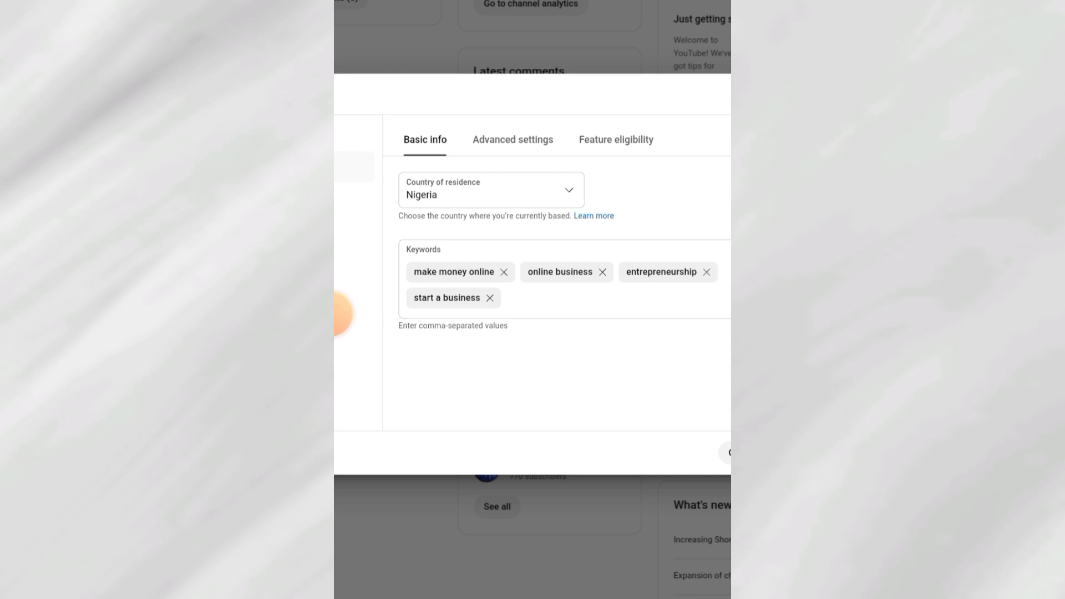
click(555, 298)
text(How )
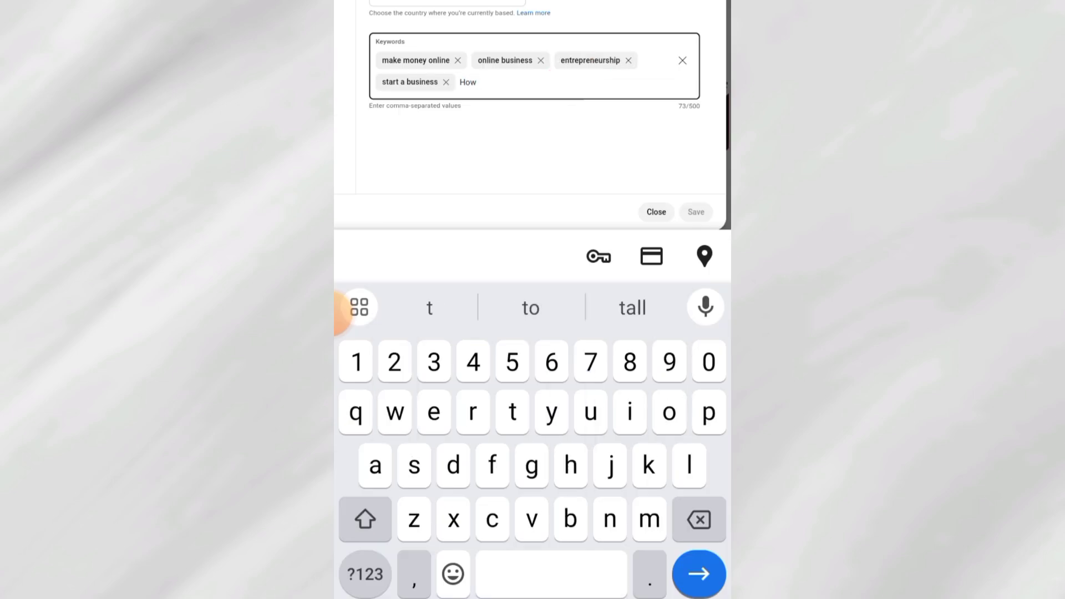
text(to grow your channel,)
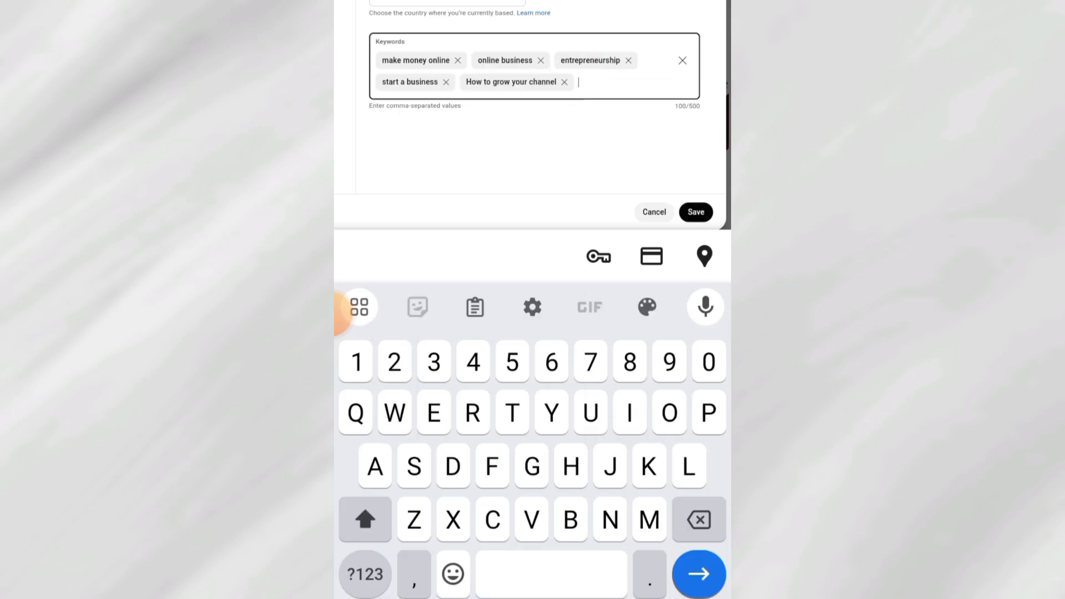
text(Get 1000 subscribers fast,Best secrets to g)
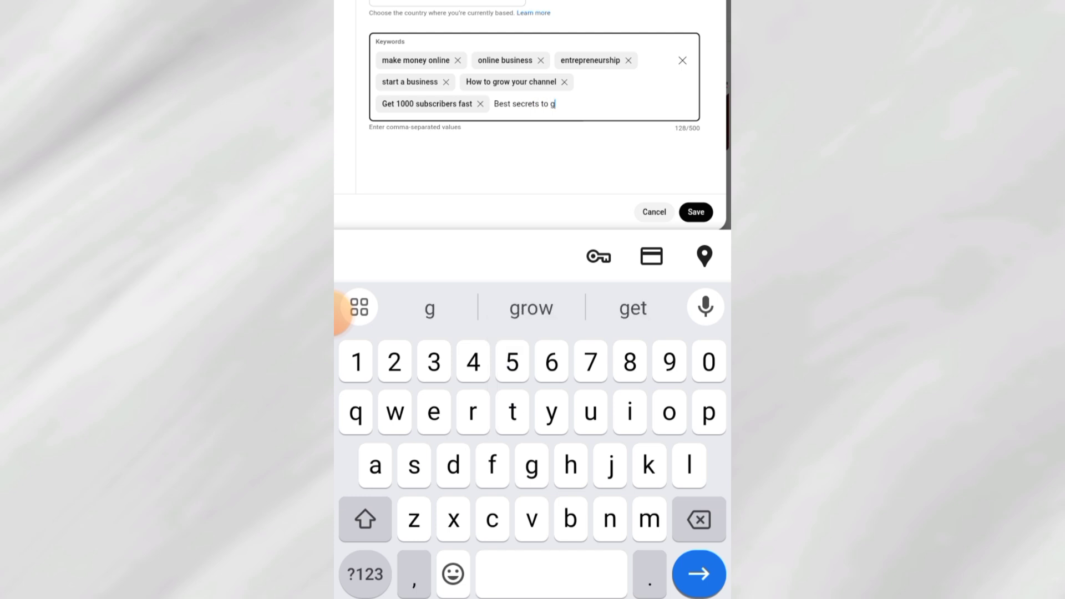
text(row your channel really fast,Small YouTubers guide,How to)
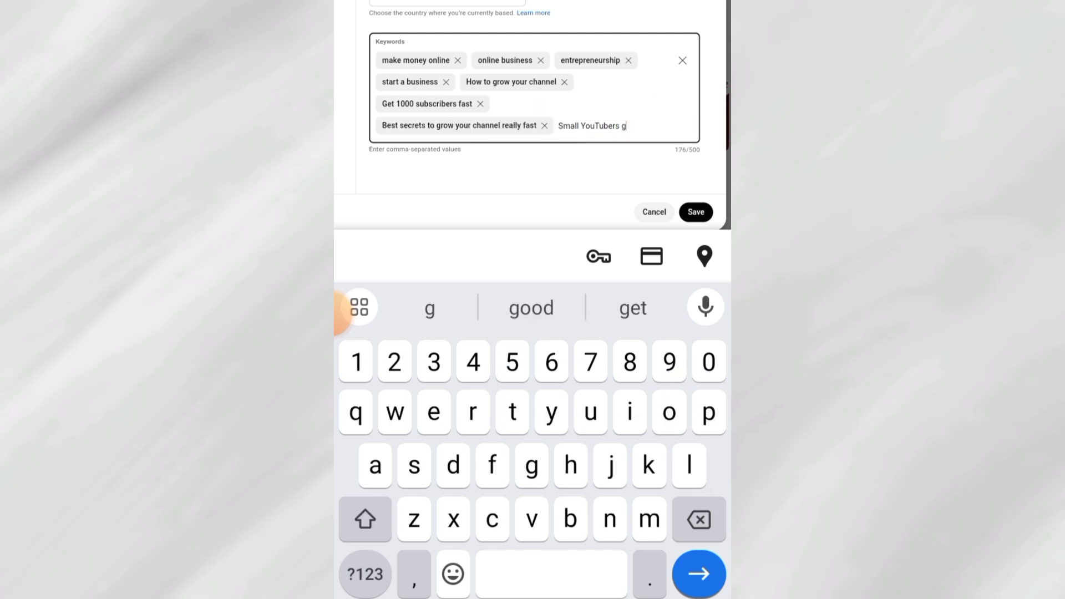
text( getonetized)
key(Return)
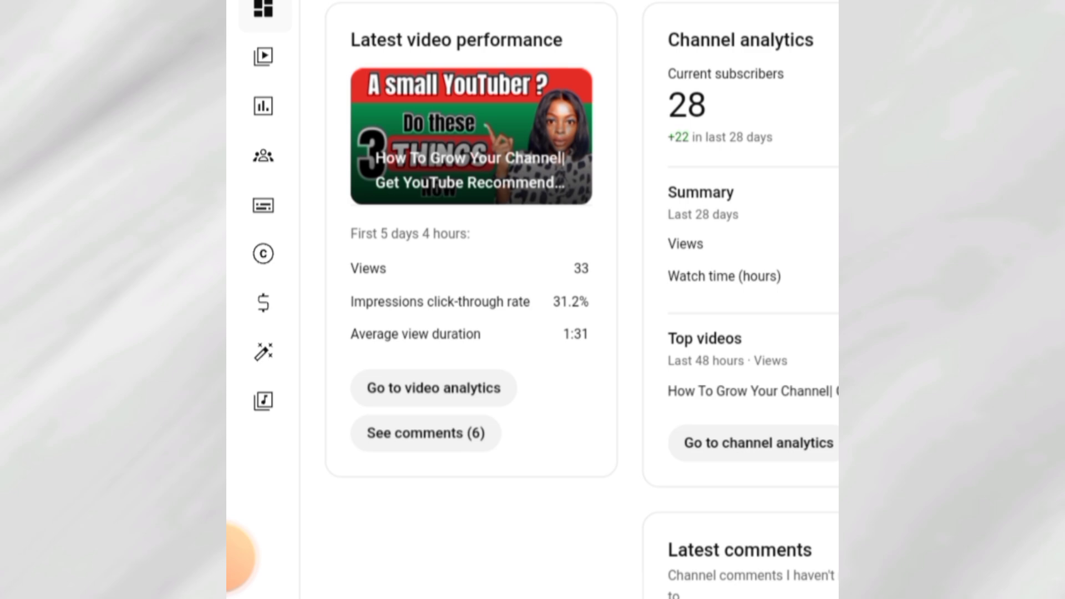
Open the Customization Profile tab showing the channel's banner image and profile picture
click(263, 351)
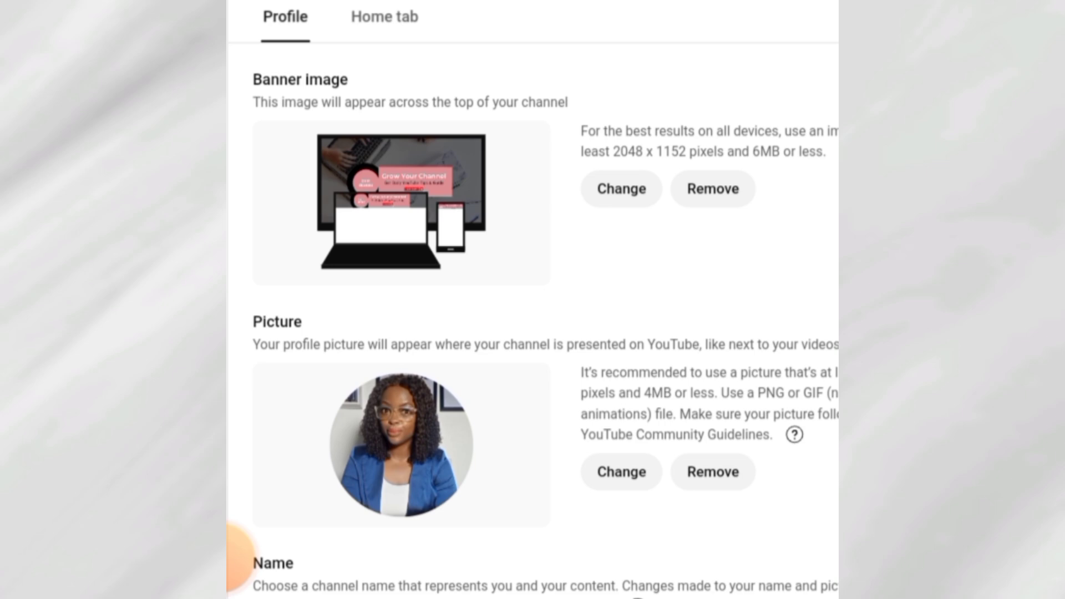
scroll(533, 299, down, 5)
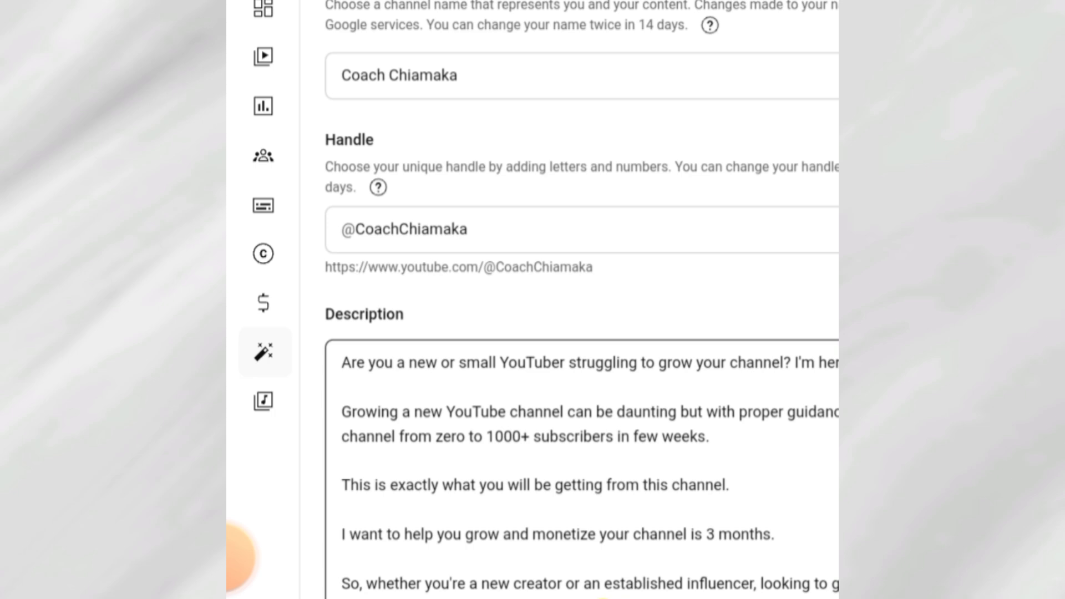
click(467, 229)
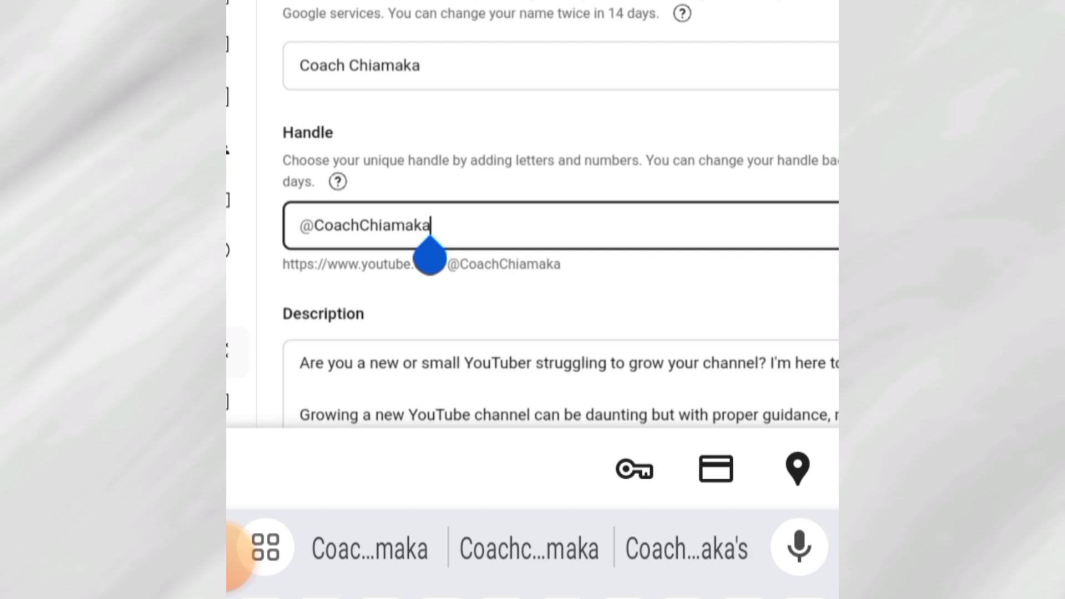
key(Escape)
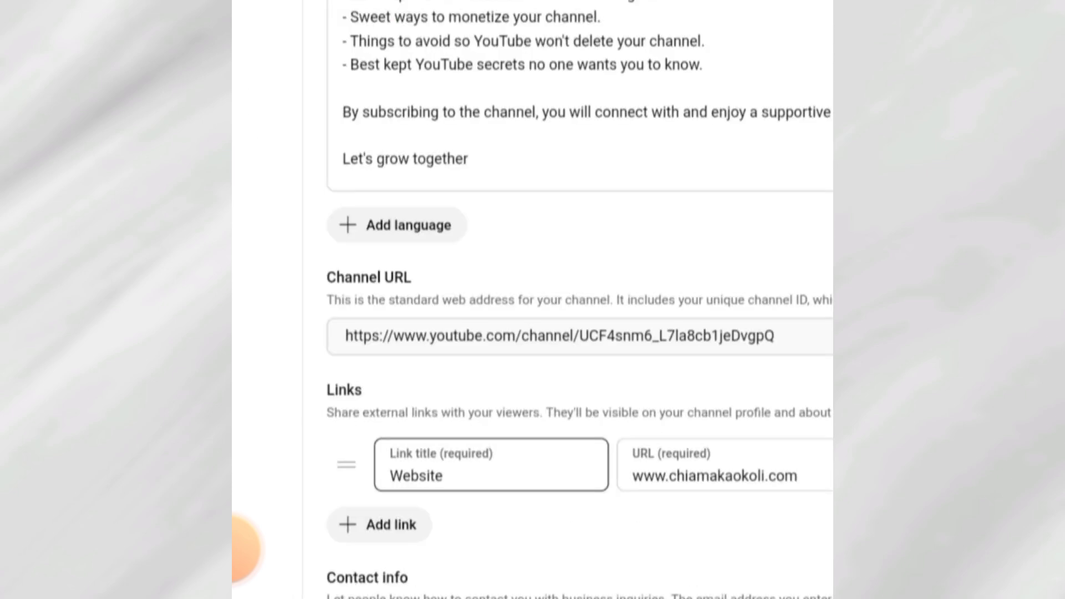
Add a second profile link titled Facebook beneath the Website link, leaving its URL empty
click(244, 549)
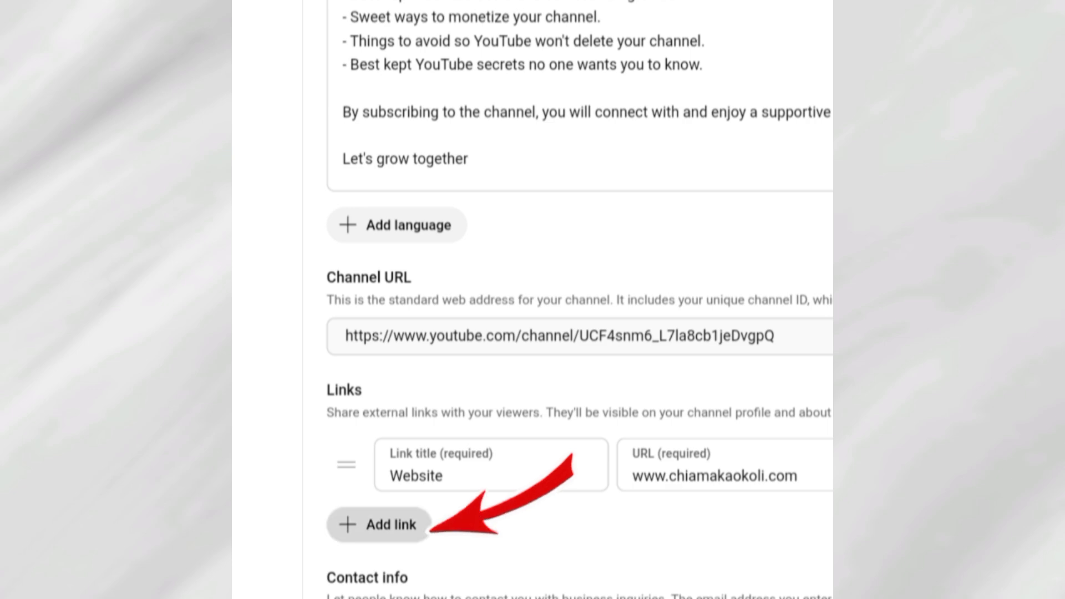
click(379, 524)
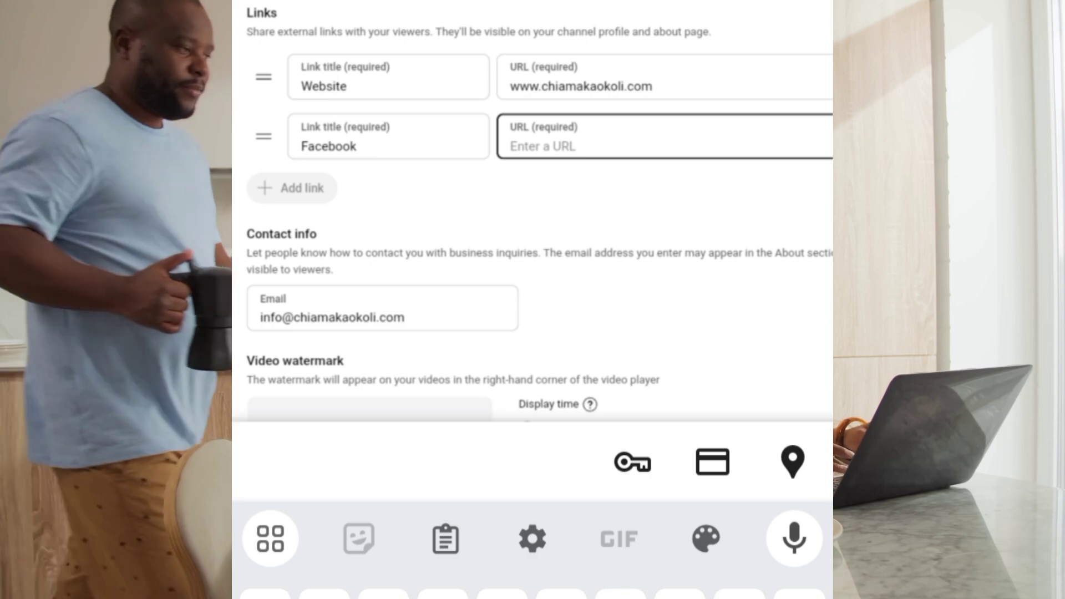
scroll(533, 250, down, 2)
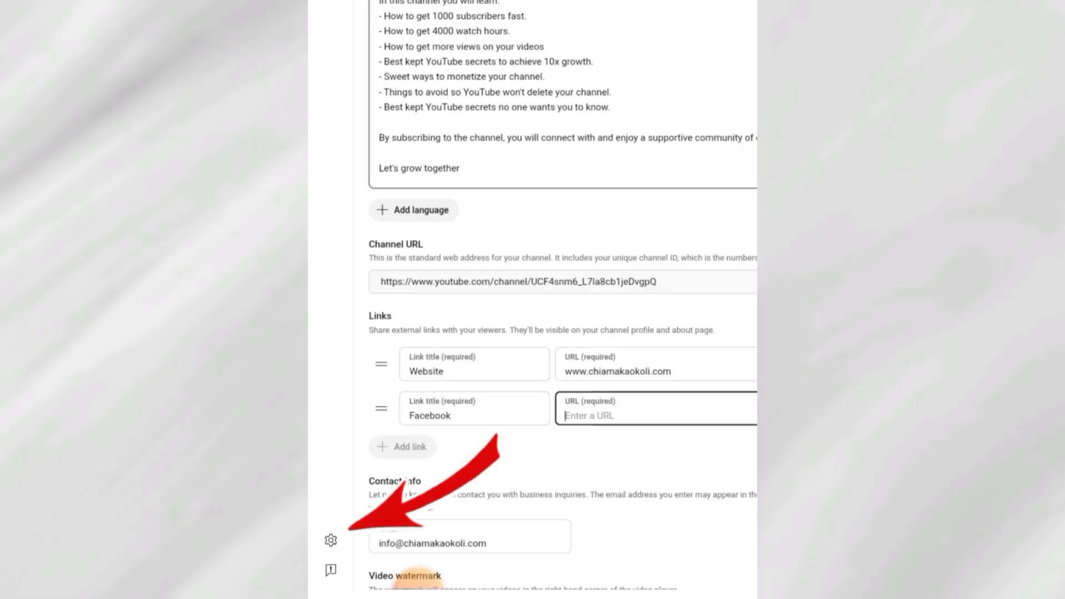
Review the channel's Advanced settings to confirm it is marked not made for kids
click(331, 539)
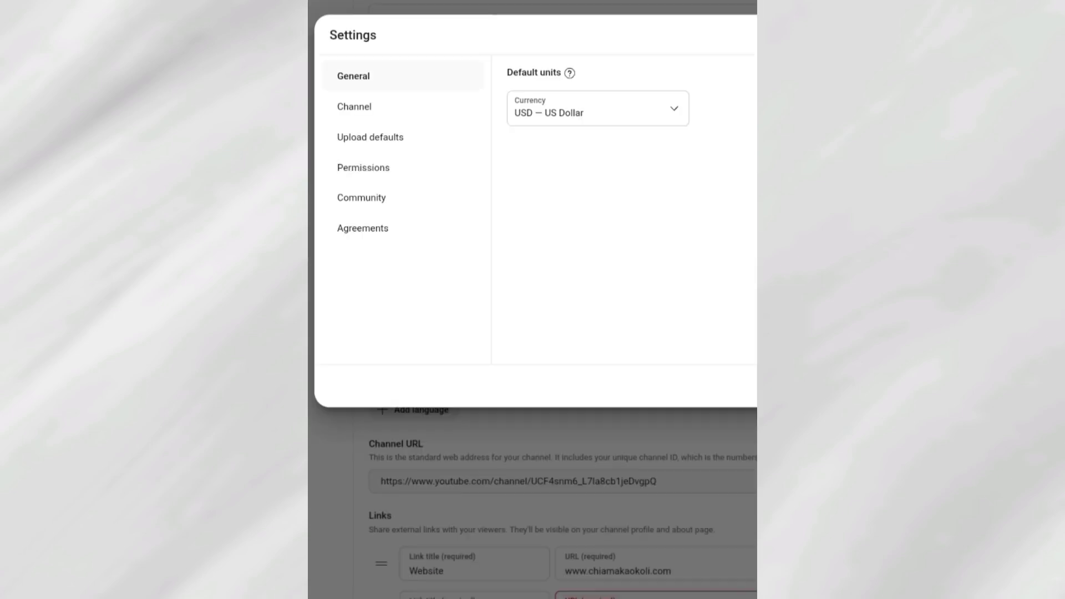
click(403, 110)
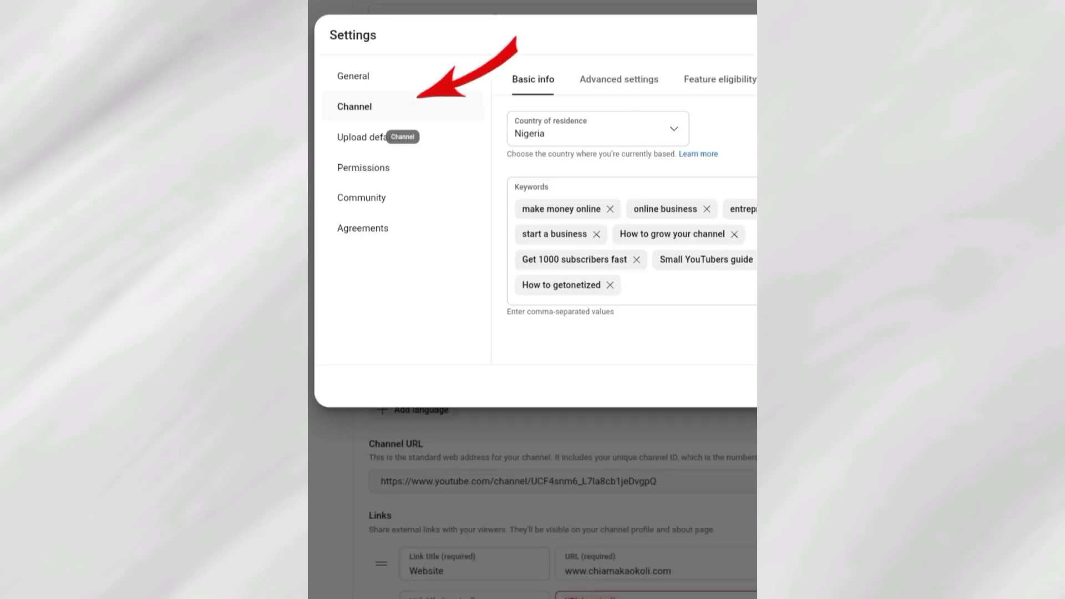
click(619, 80)
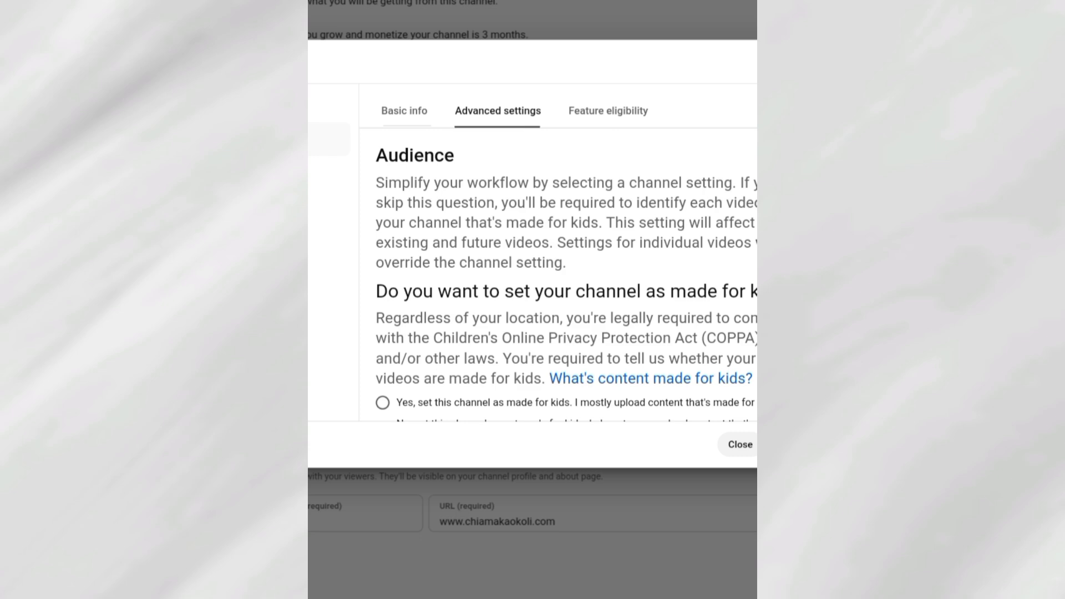
scroll(592, 276, down, 3)
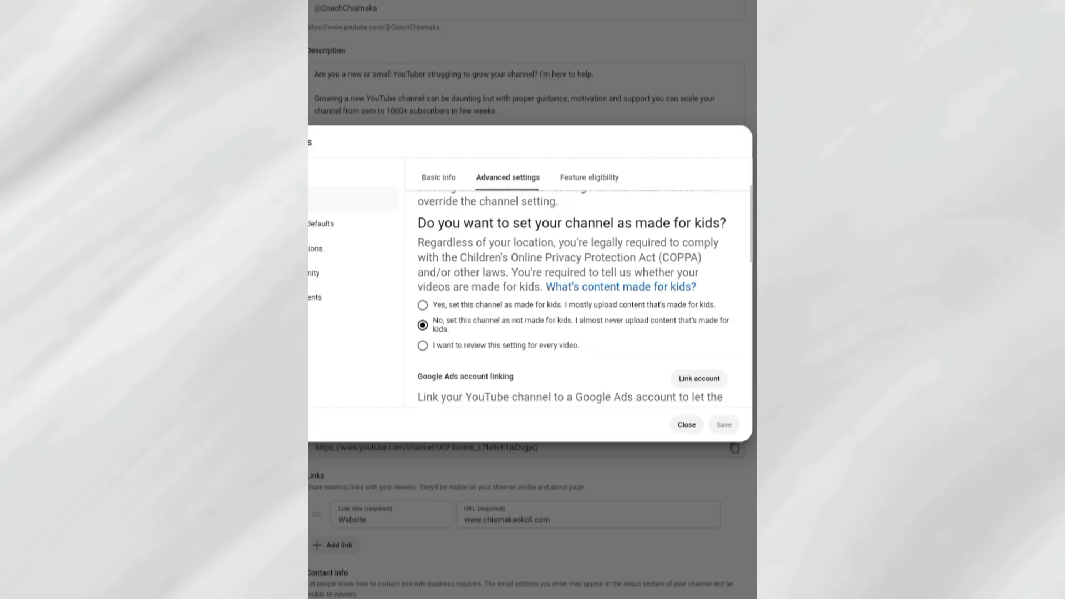
scroll(573, 300, down, 1)
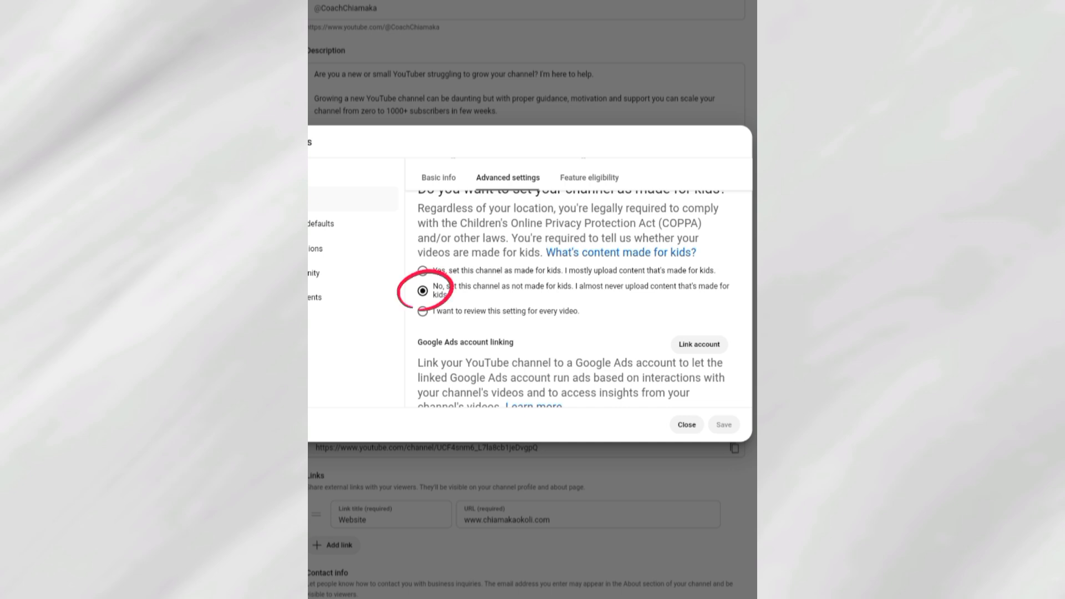
scroll(571, 298, down, 4)
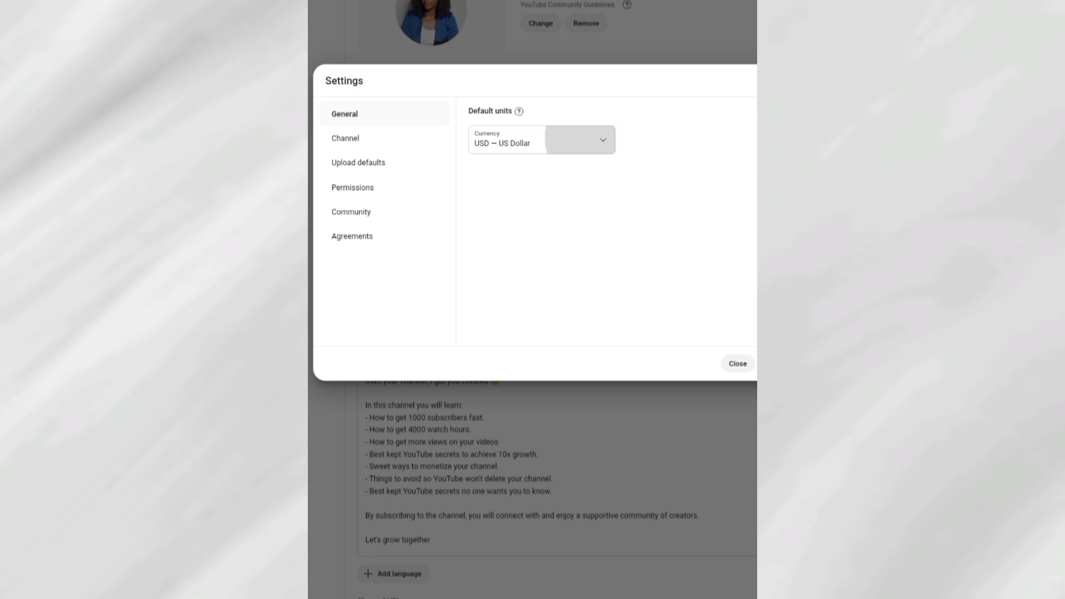
Browse the Currency dropdown options in General settings
click(603, 140)
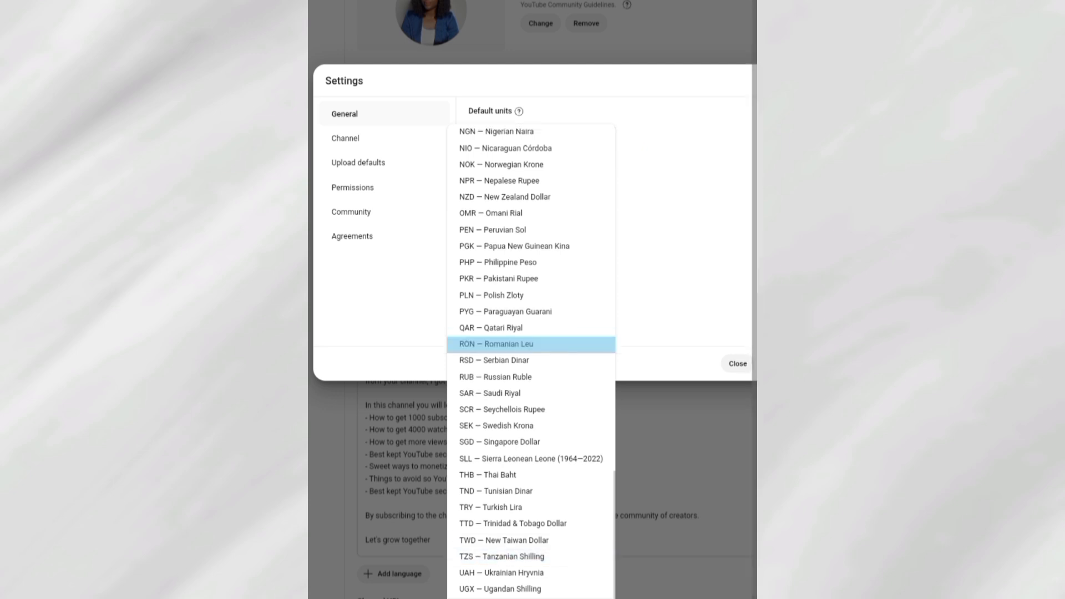
scroll(532, 533, up, 7)
scroll(533, 533, up, 8)
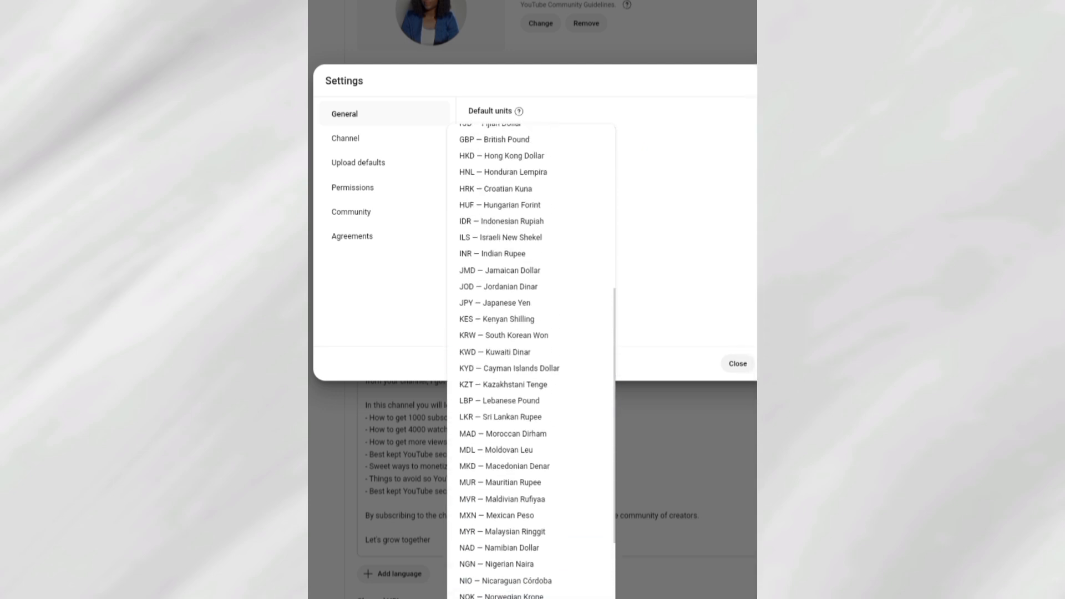
scroll(533, 366, up, 1)
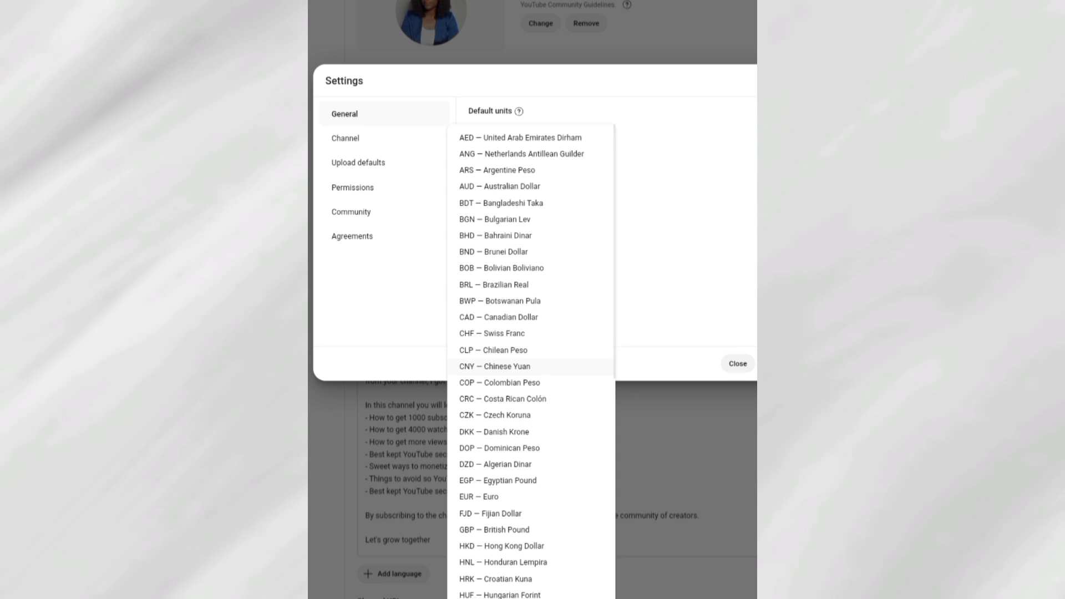
scroll(533, 378, down, 10)
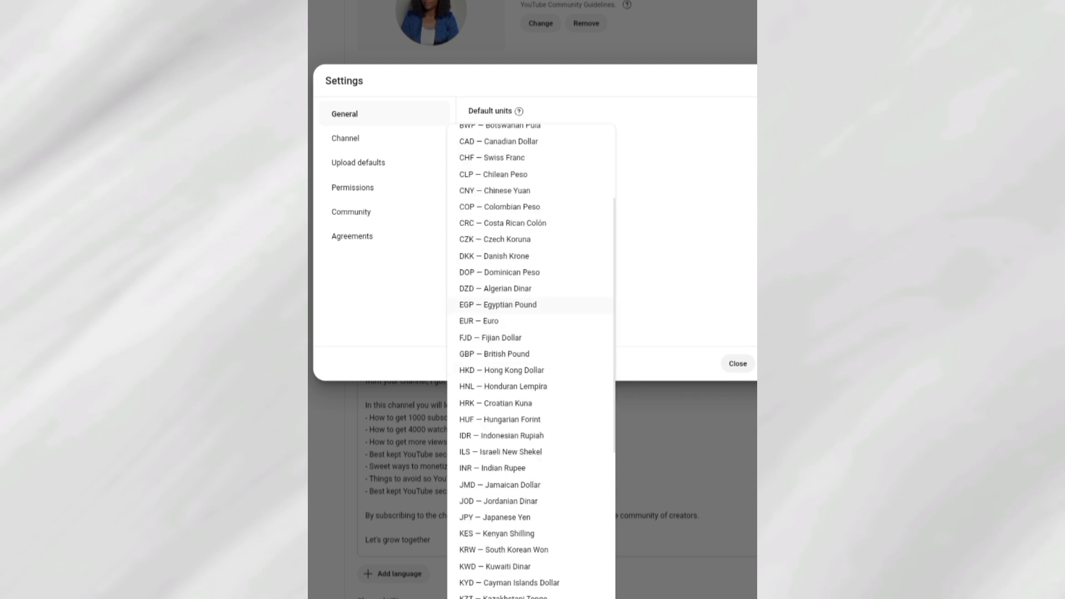
scroll(532, 303, down, 2)
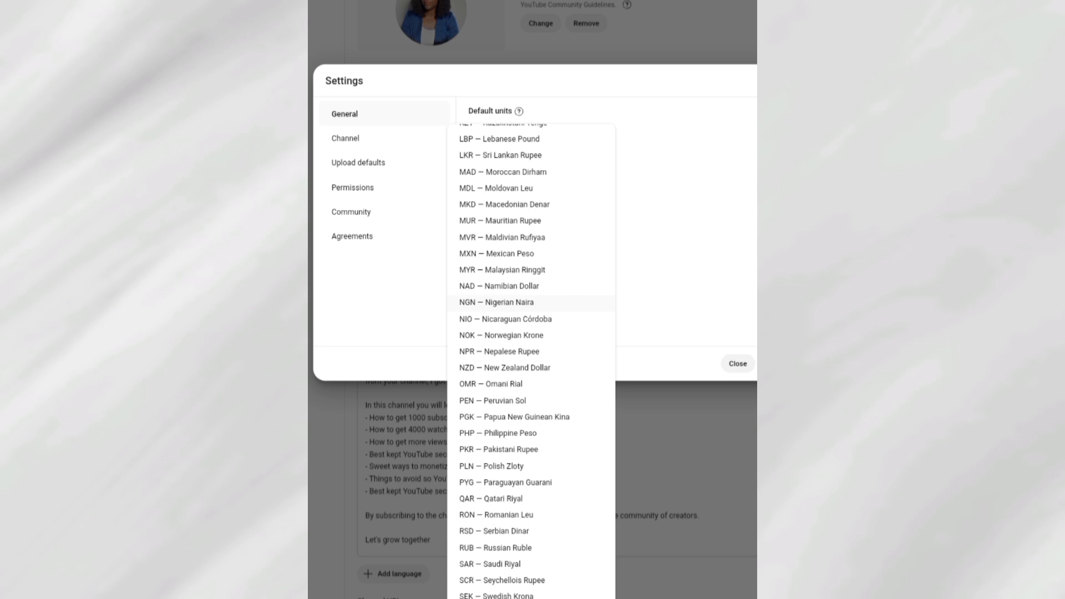
scroll(530, 360, down, 3)
click(531, 452)
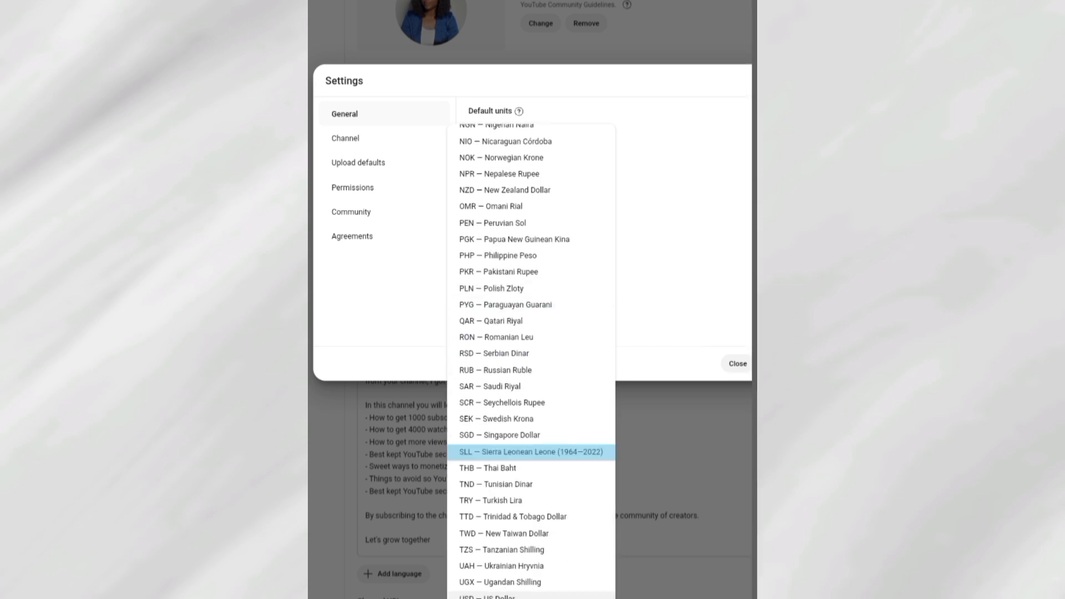
Keep the currency at USD — US Dollar and close the Settings dialog
scroll(531, 361, up, 10)
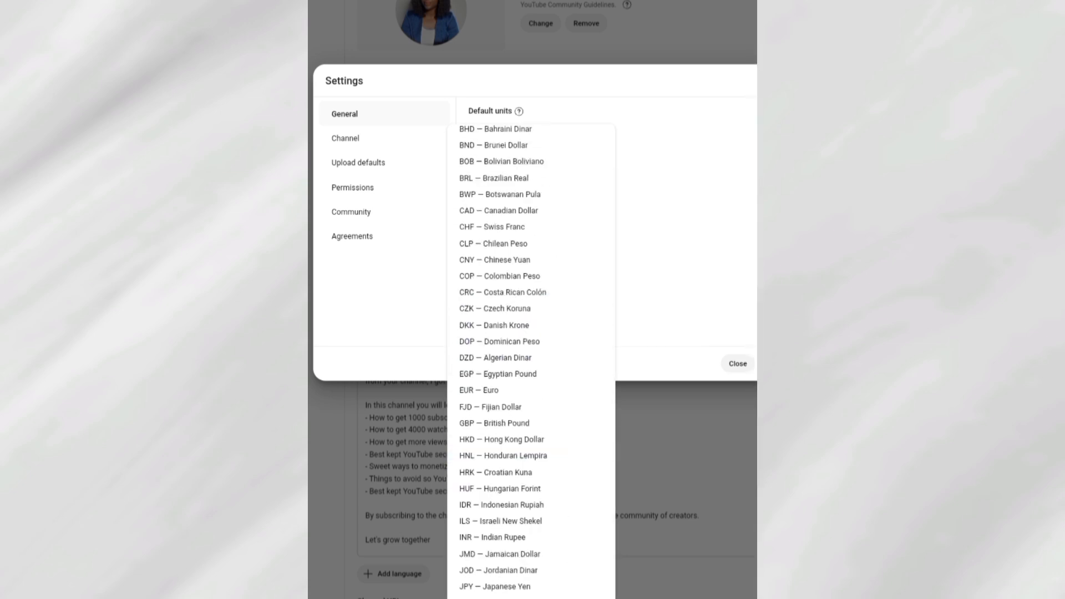
scroll(531, 465, up, 2)
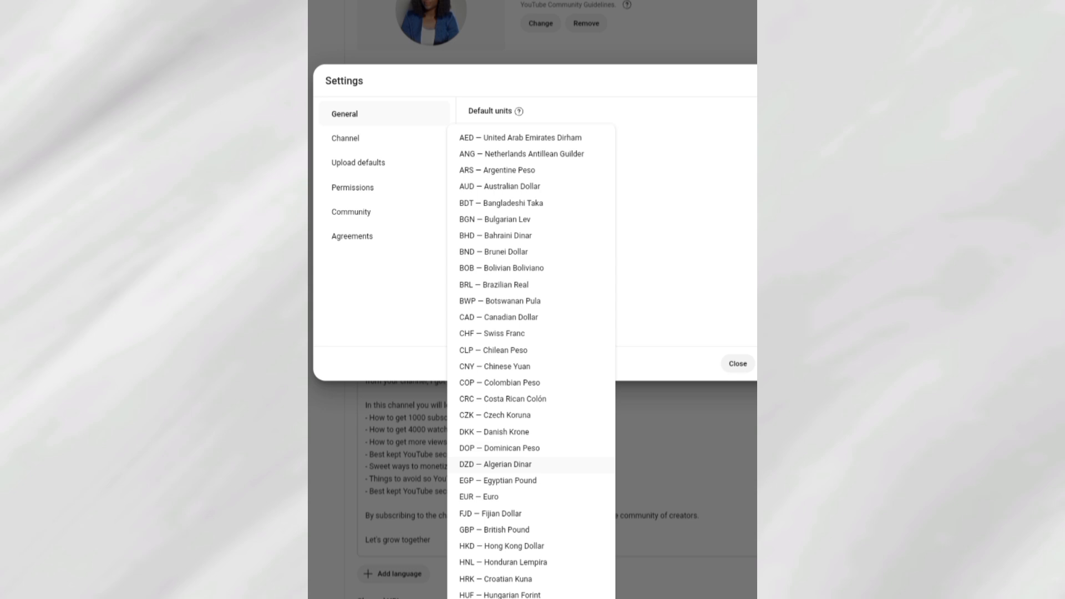
scroll(531, 361, down, 5)
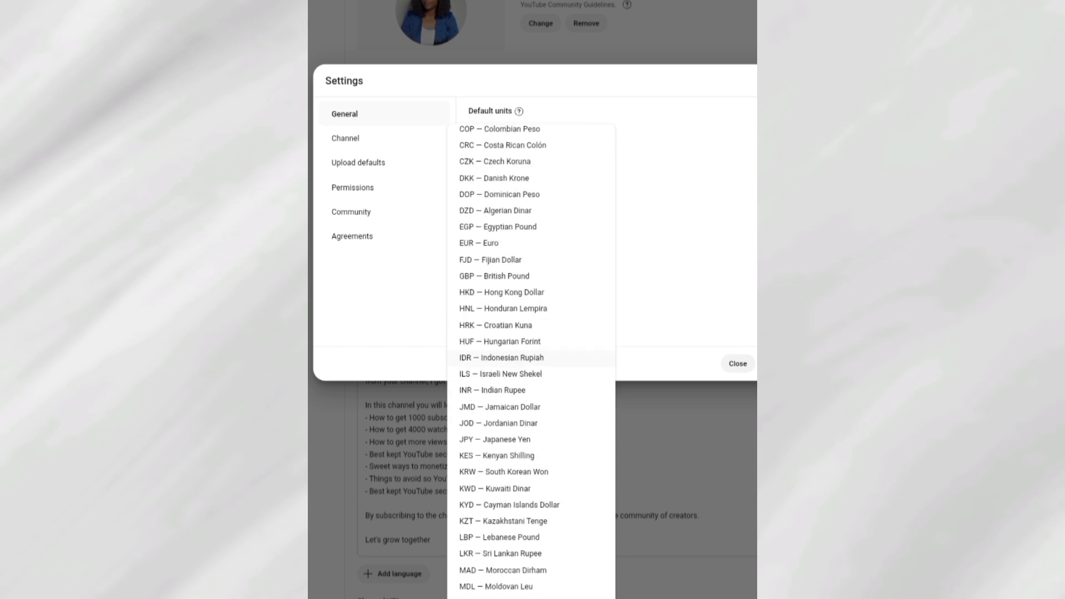
scroll(531, 361, down, 3)
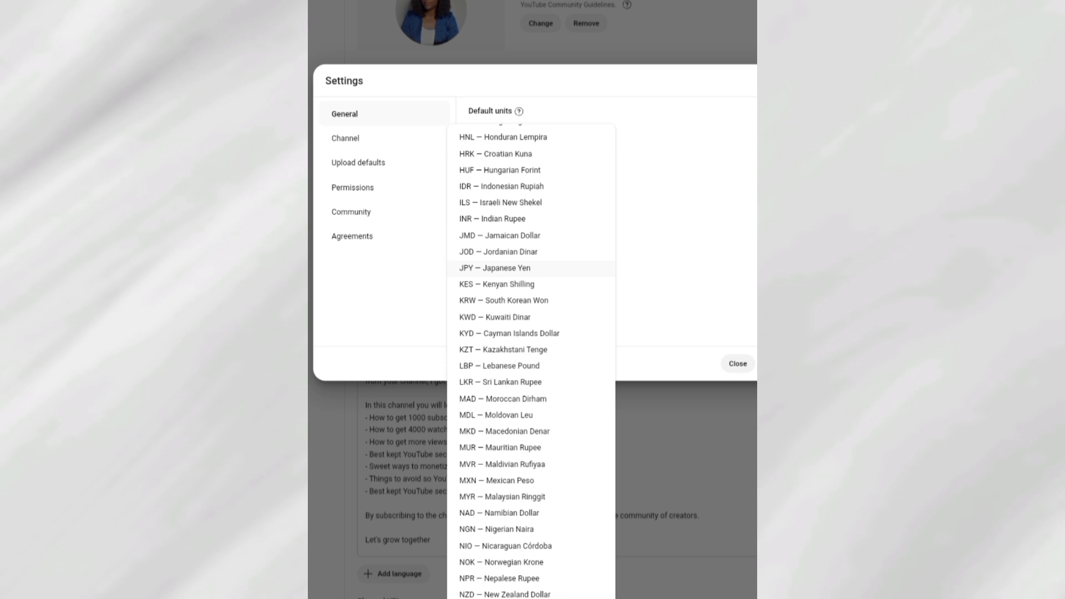
scroll(531, 295, down, 3)
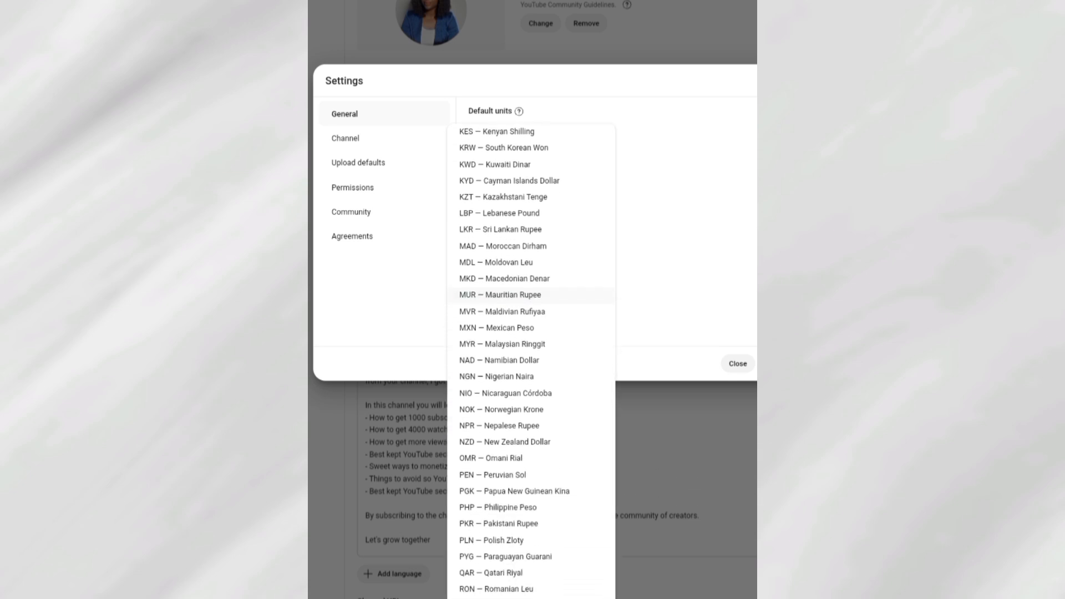
scroll(531, 295, down, 5)
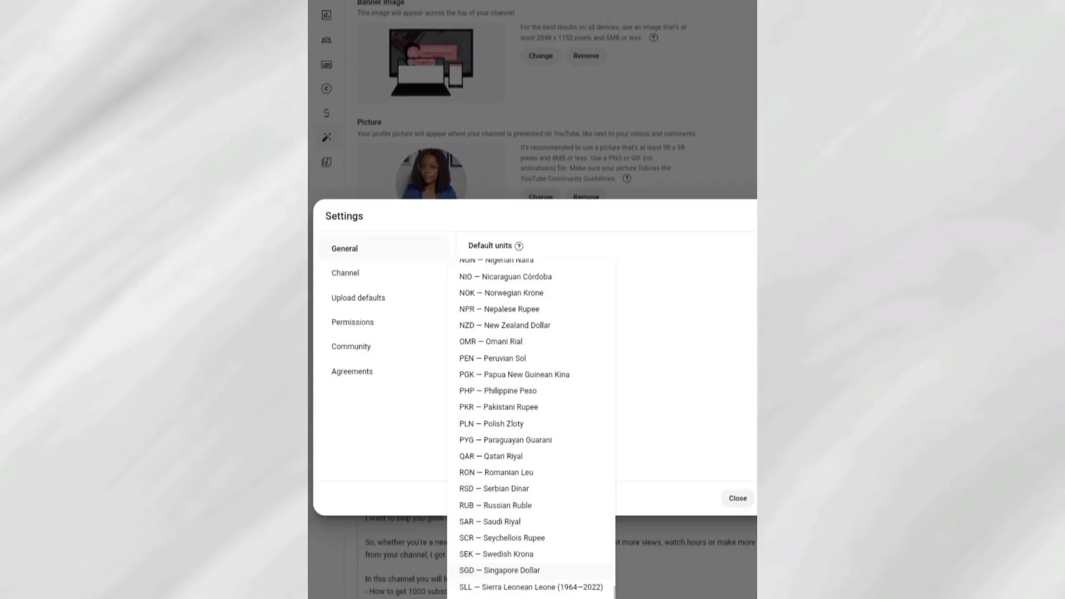
scroll(531, 435, up, 7)
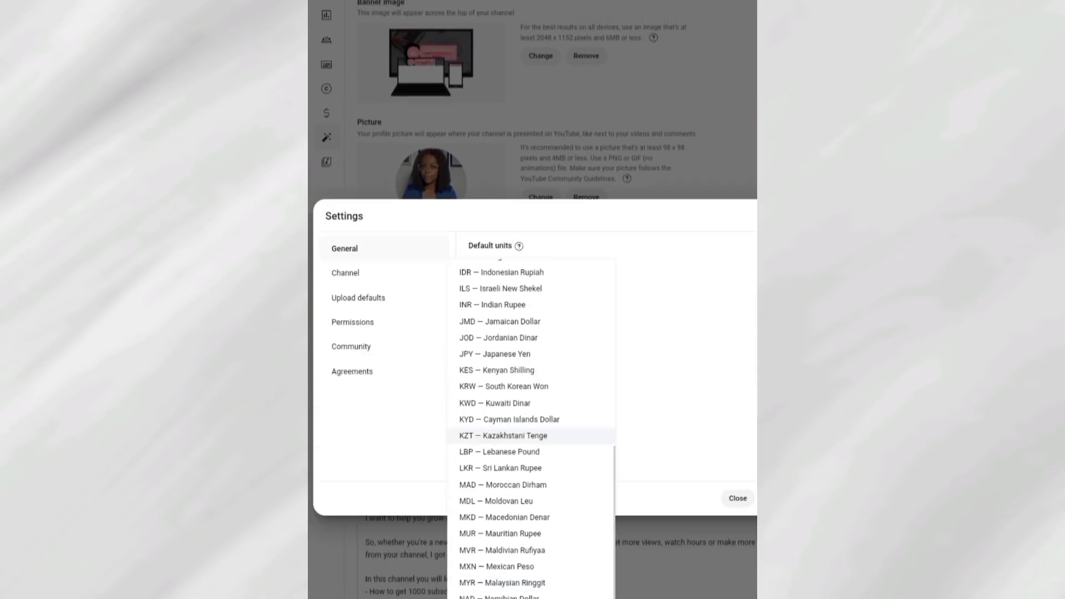
scroll(531, 435, up, 9)
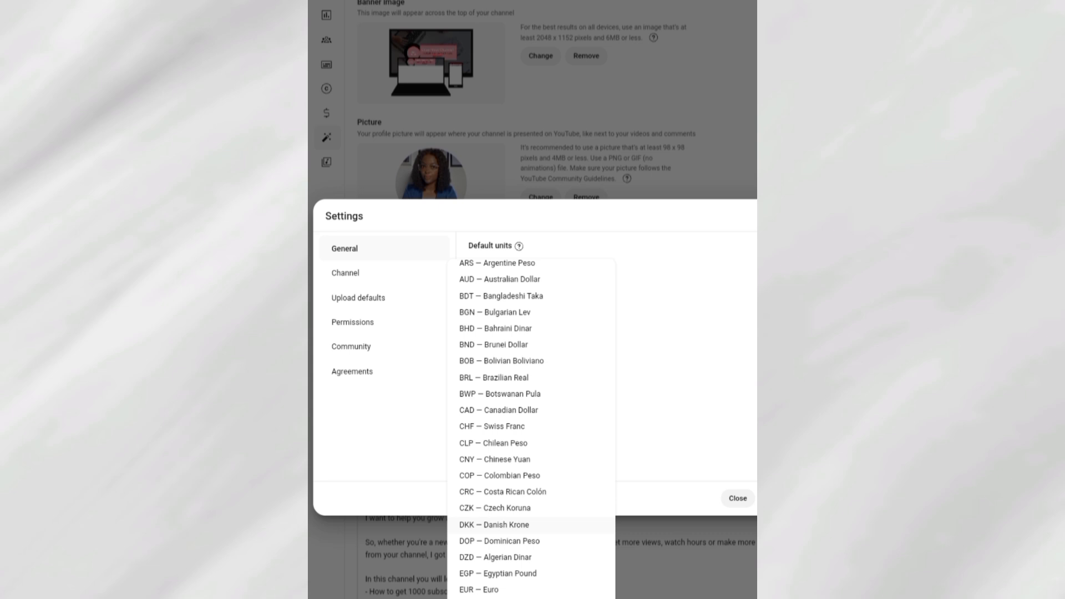
key(Escape)
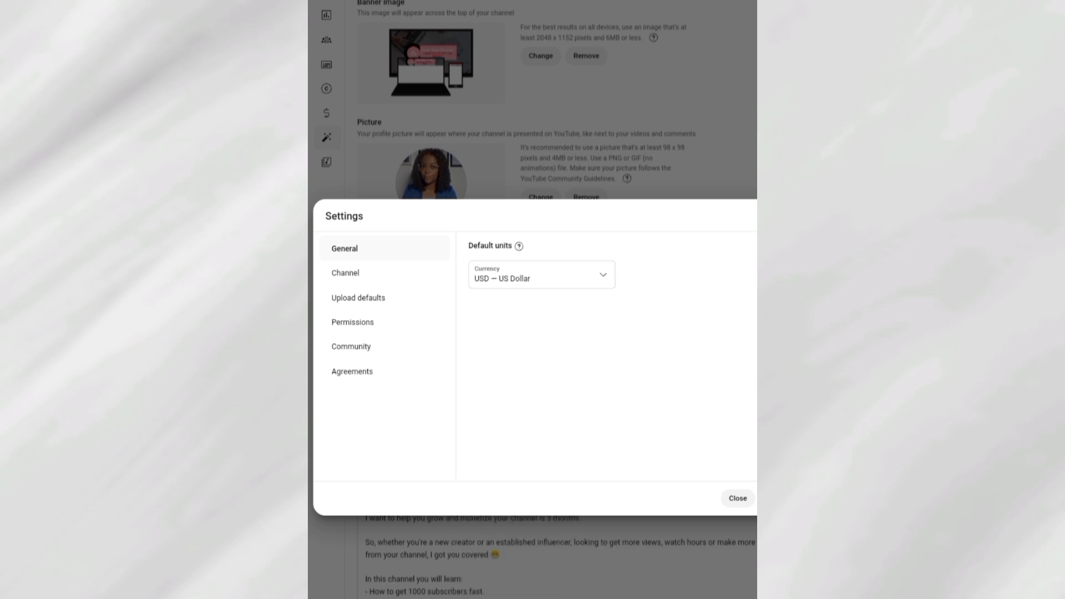
key(Escape)
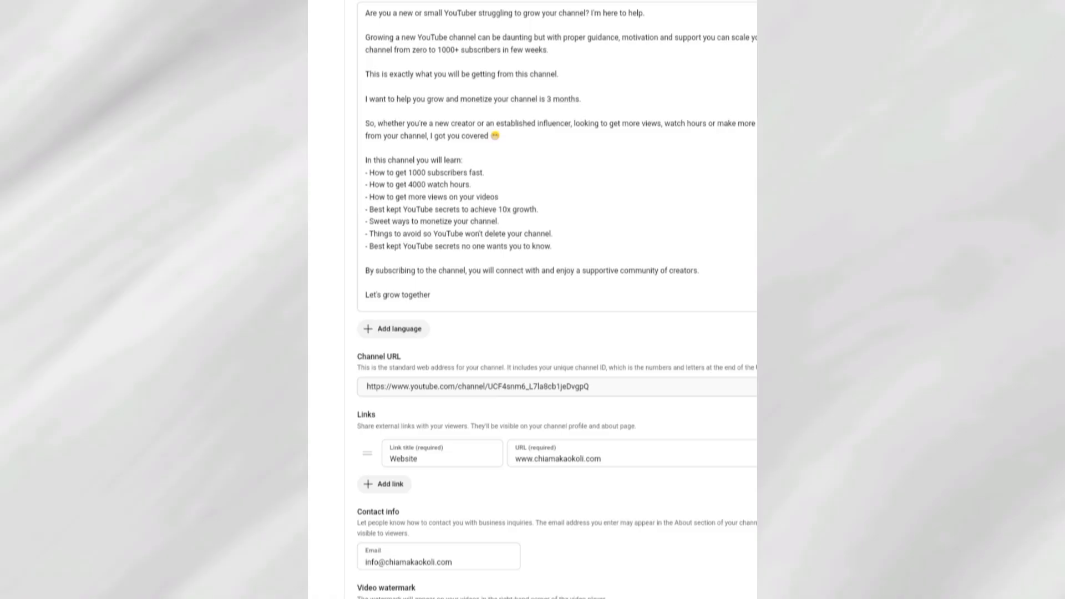
scroll(646, 580, down, 3)
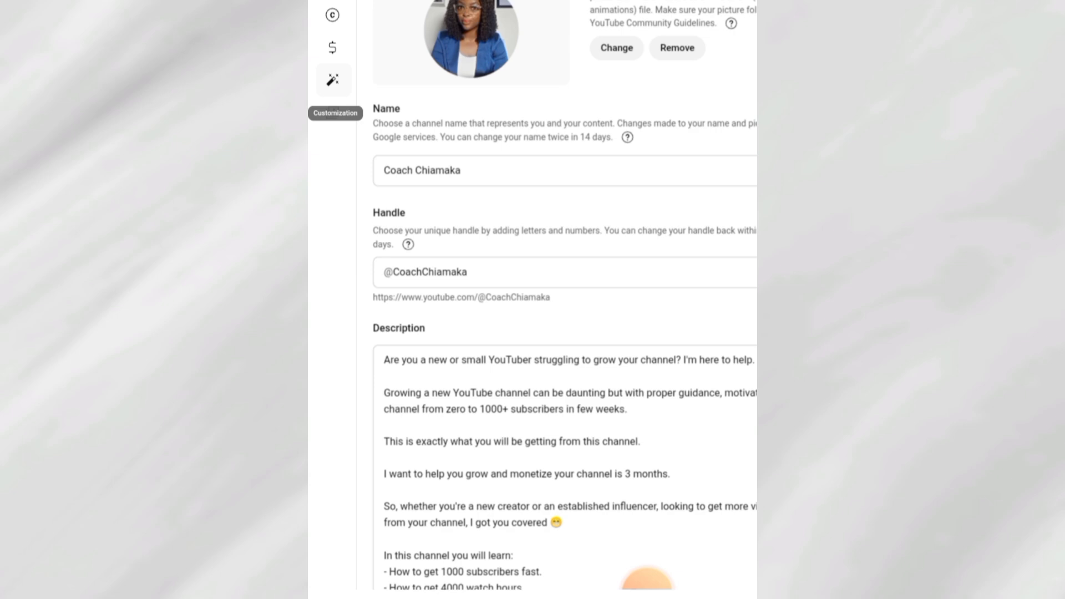
Open channel Settings to reach Feature eligibility's advanced-features verification choices
scroll(647, 579, down, 5)
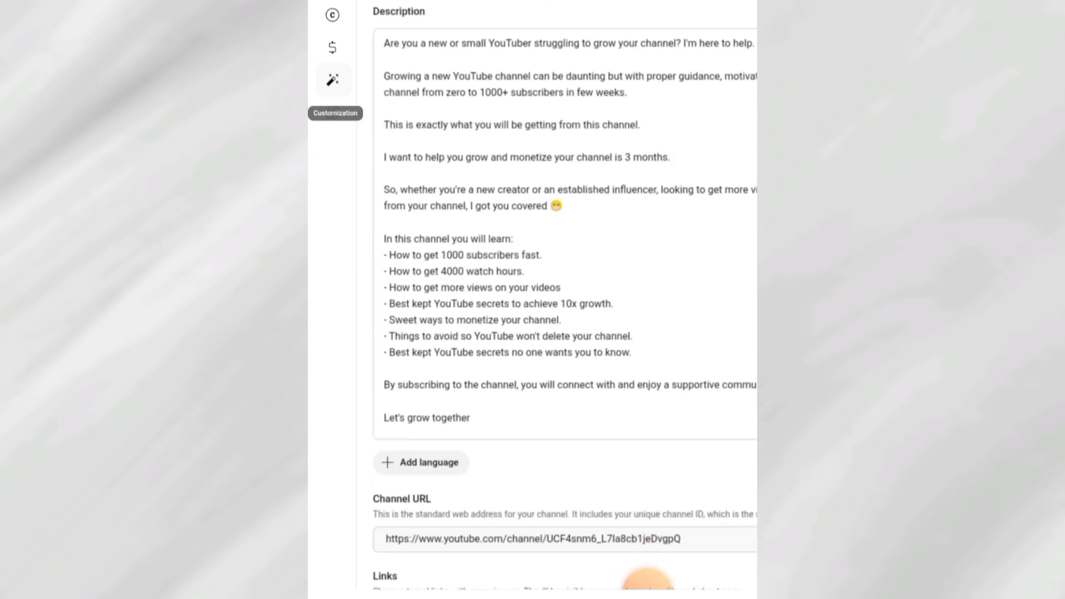
scroll(647, 579, down, 6)
scroll(646, 580, down, 2)
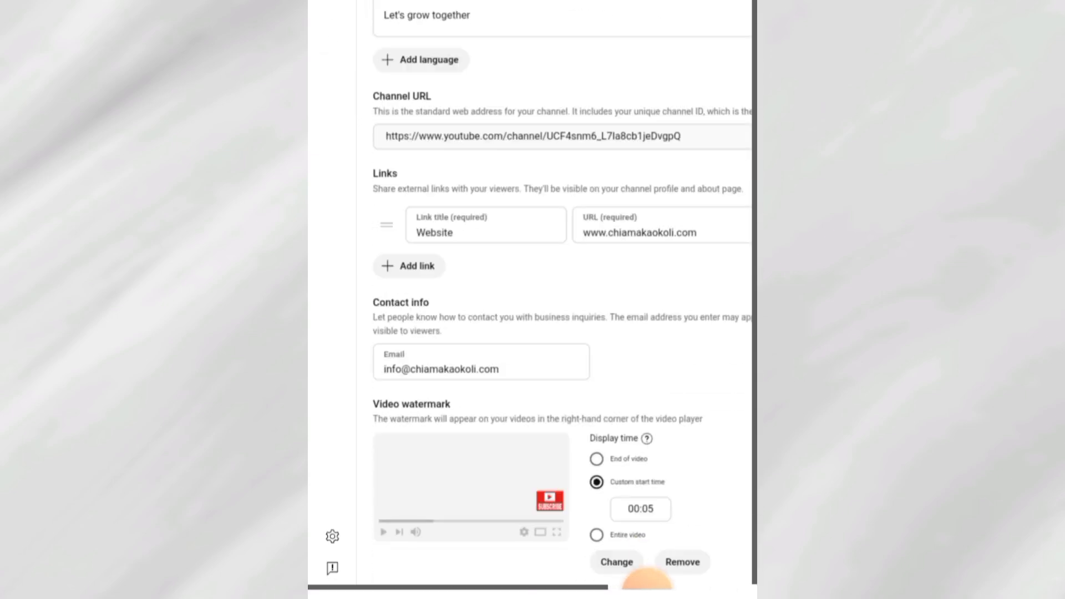
click(332, 536)
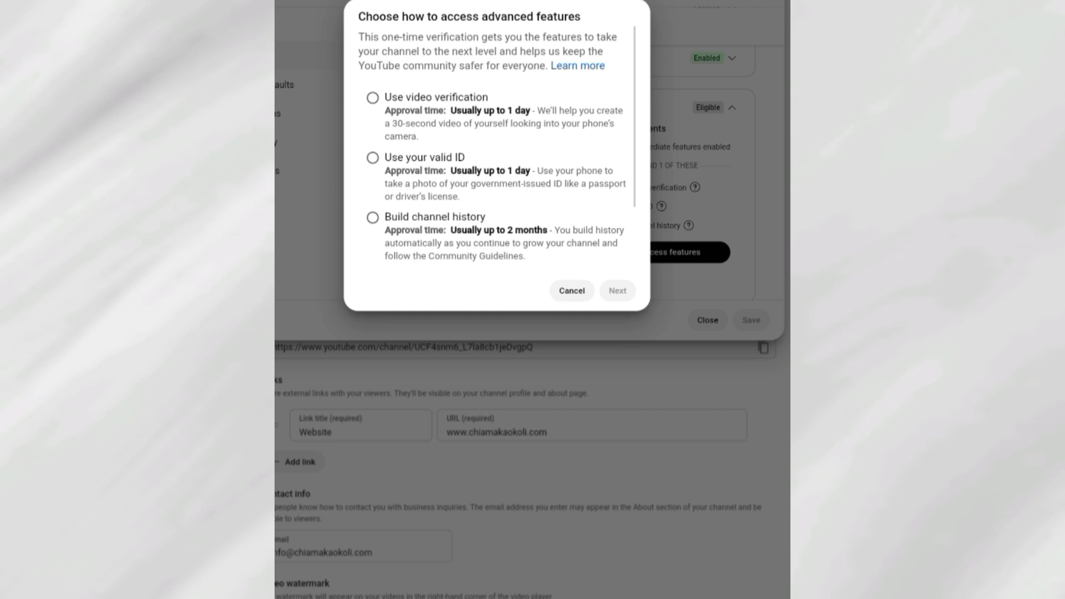
Select Use video verification instead of a valid ID, then cancel the verification dialog
click(373, 98)
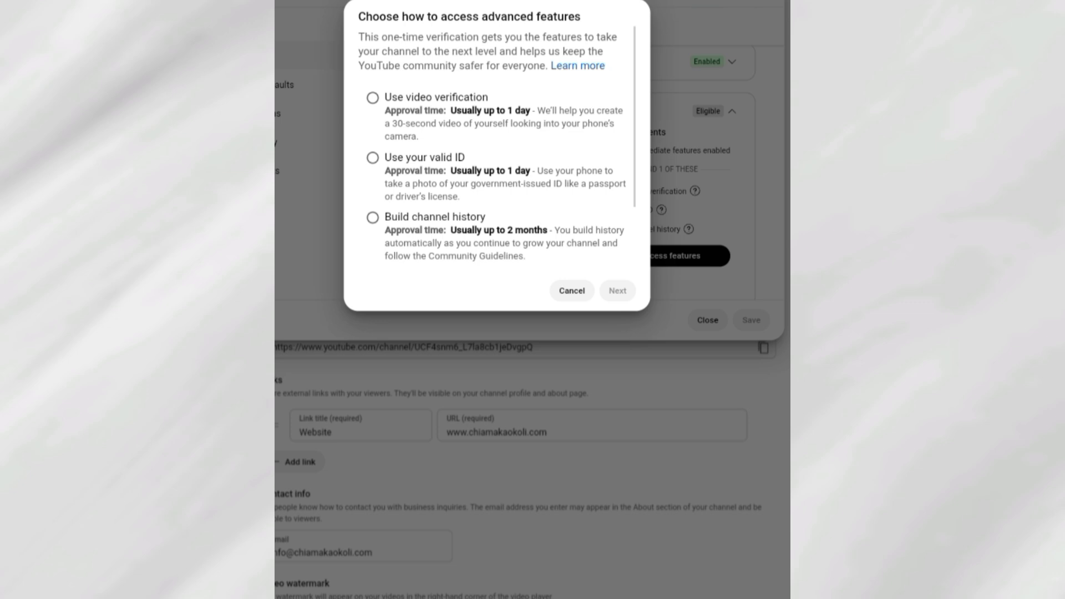
click(372, 158)
click(373, 97)
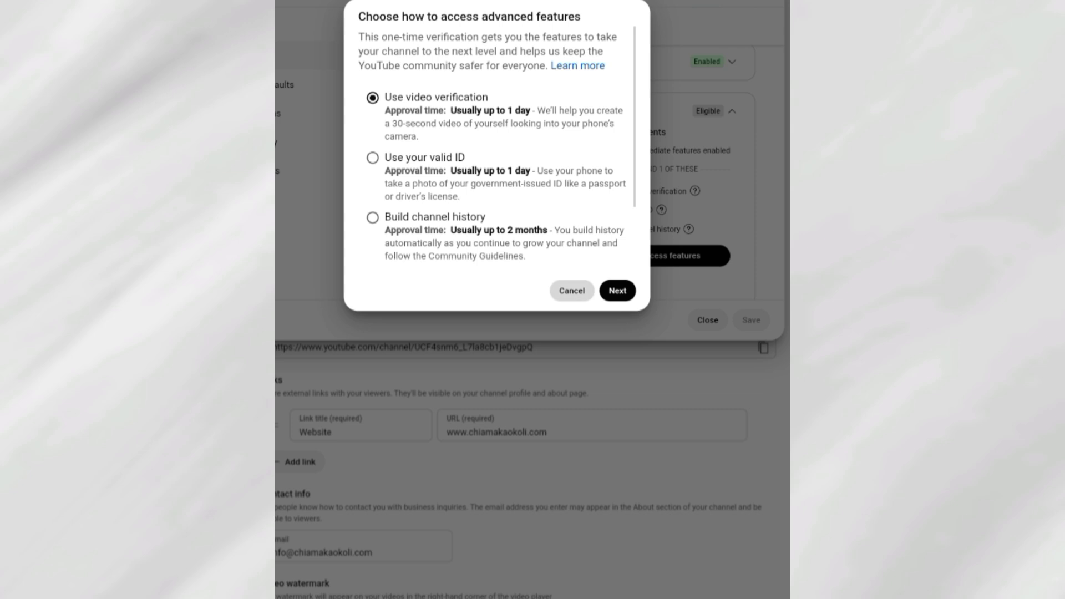
click(572, 291)
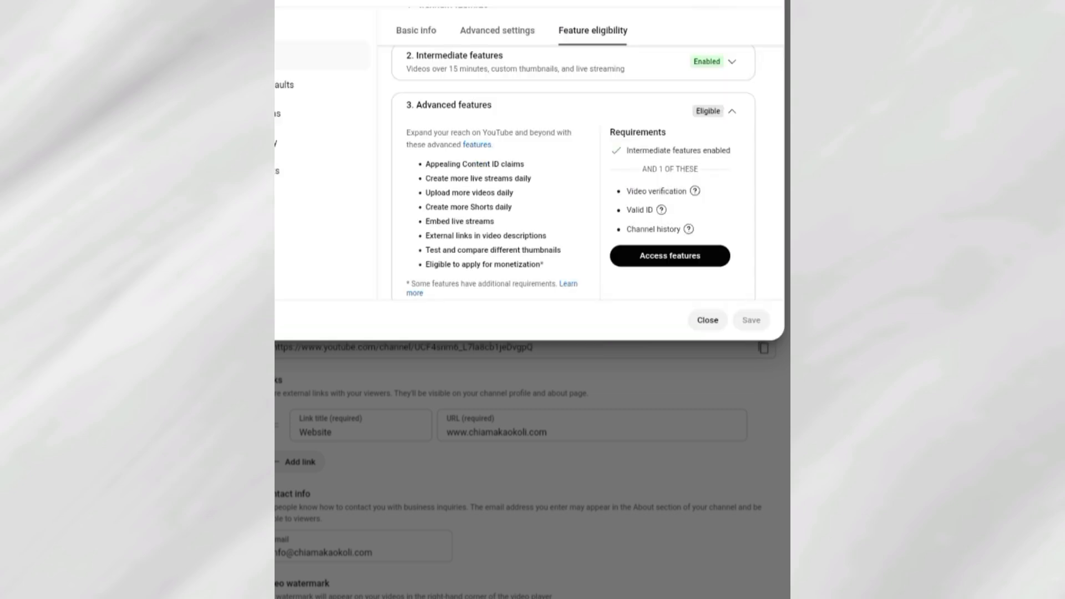